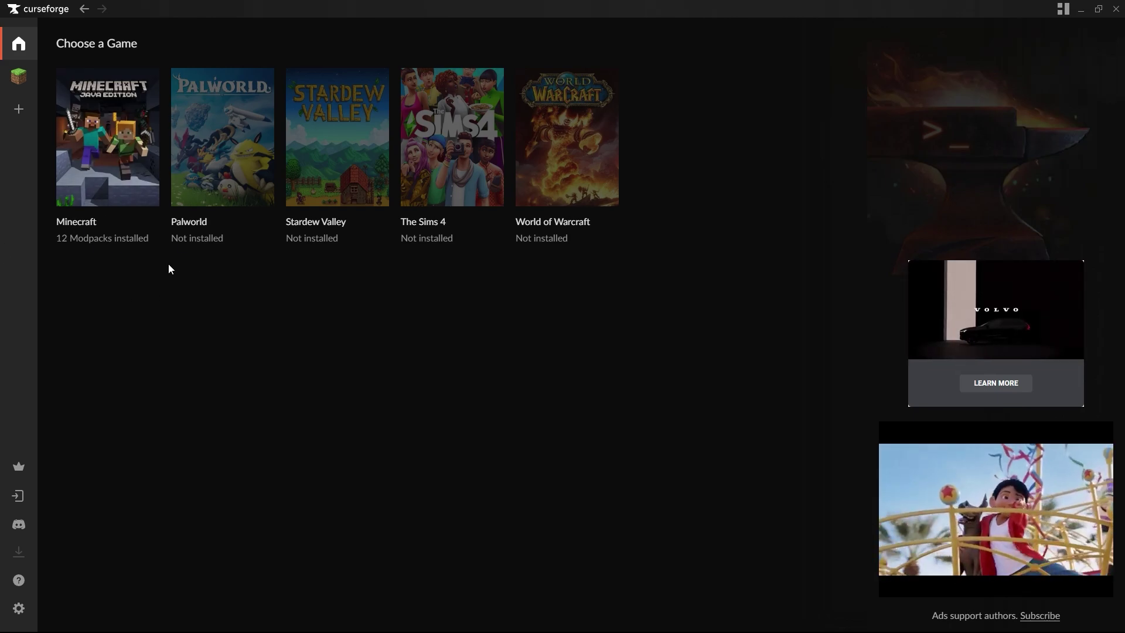
Step: Open the Minecraft library in CurseForge and browse its available modpacks
{"action": "left_click", "coordinate": [150, 233]}
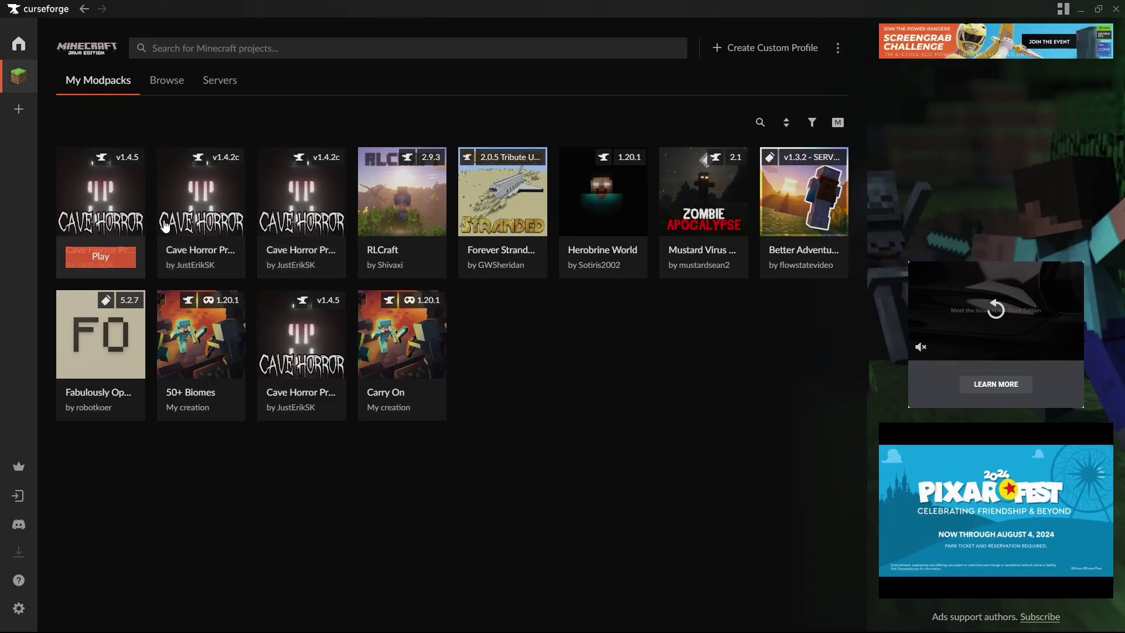
{"action": "left_click", "coordinate": [167, 79]}
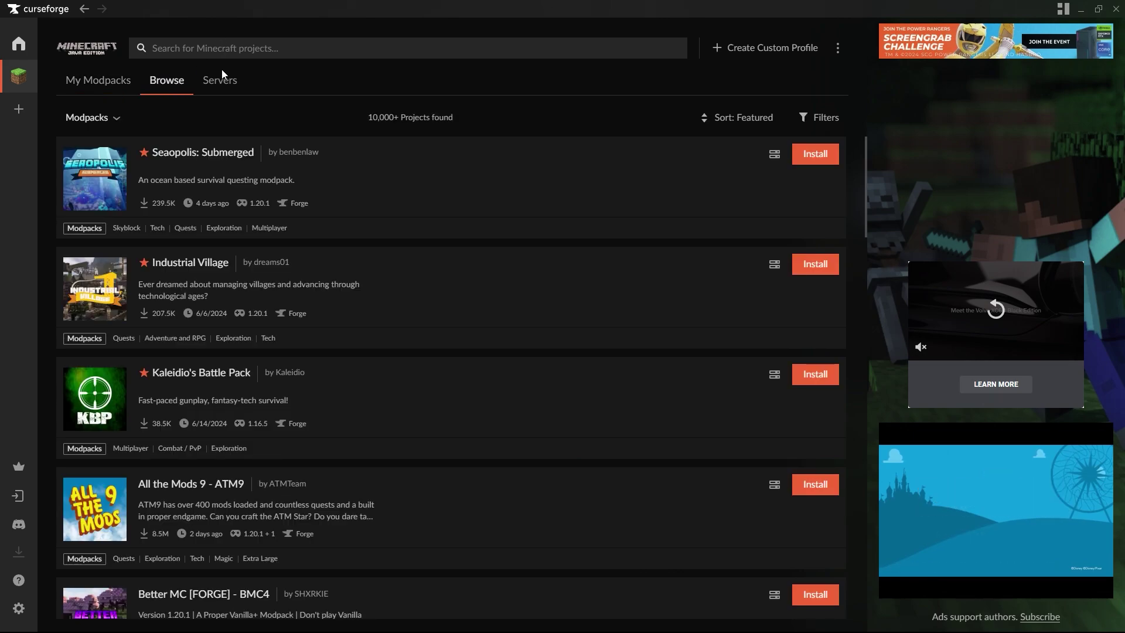
{"action": "type", "text": "Cave Horr"}
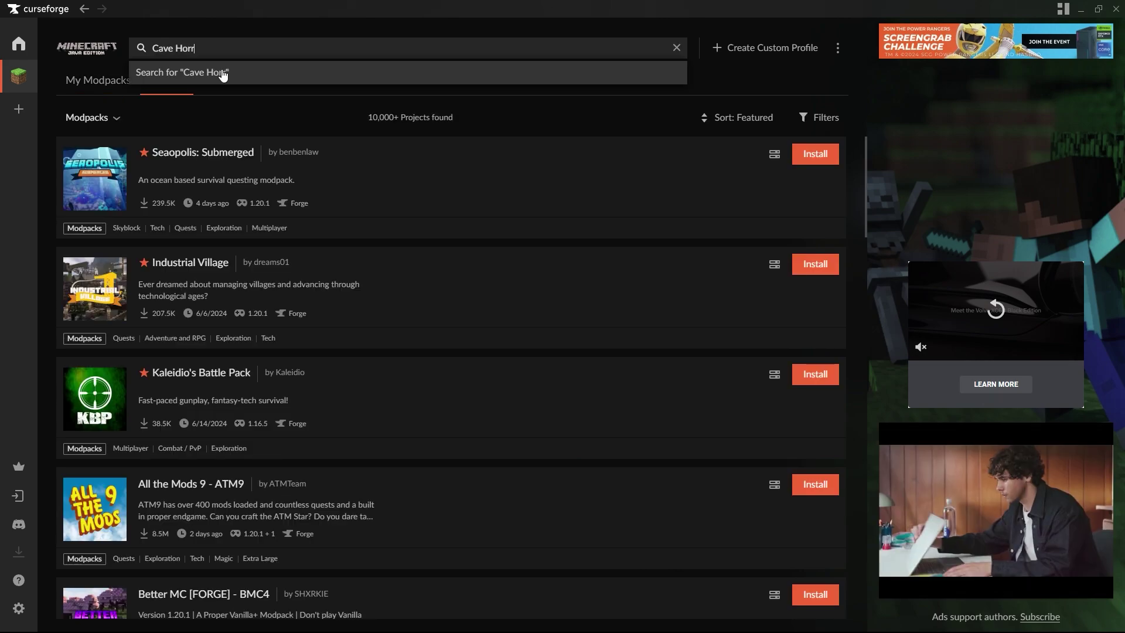
{"action": "type", "text": "or Project"}
Step: Search Cave Horror Project, view its page (1.20.1, Forge 47.3.1), then return to My Modpacks
{"action": "left_click", "coordinate": [223, 75]}
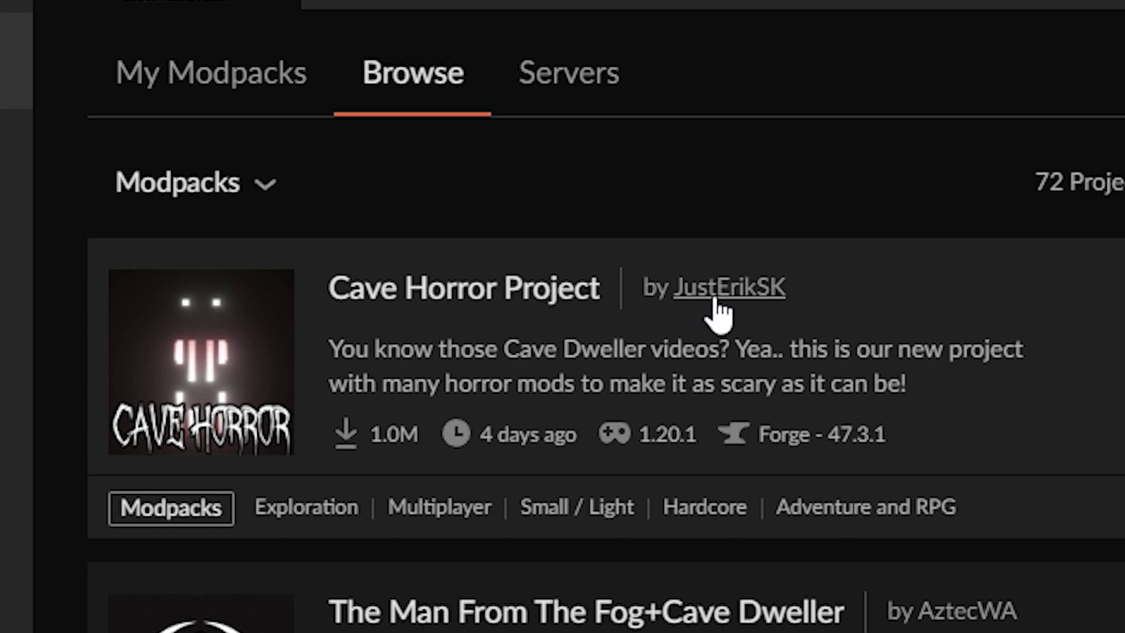
{"action": "left_click", "coordinate": [243, 382]}
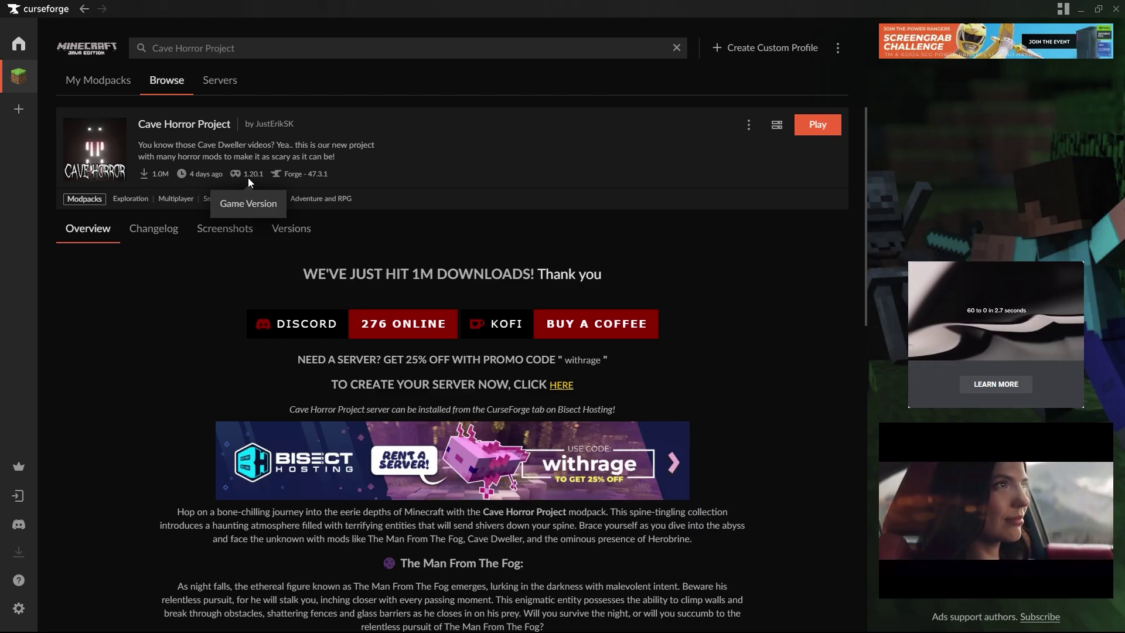
{"action": "left_click", "coordinate": [97, 81]}
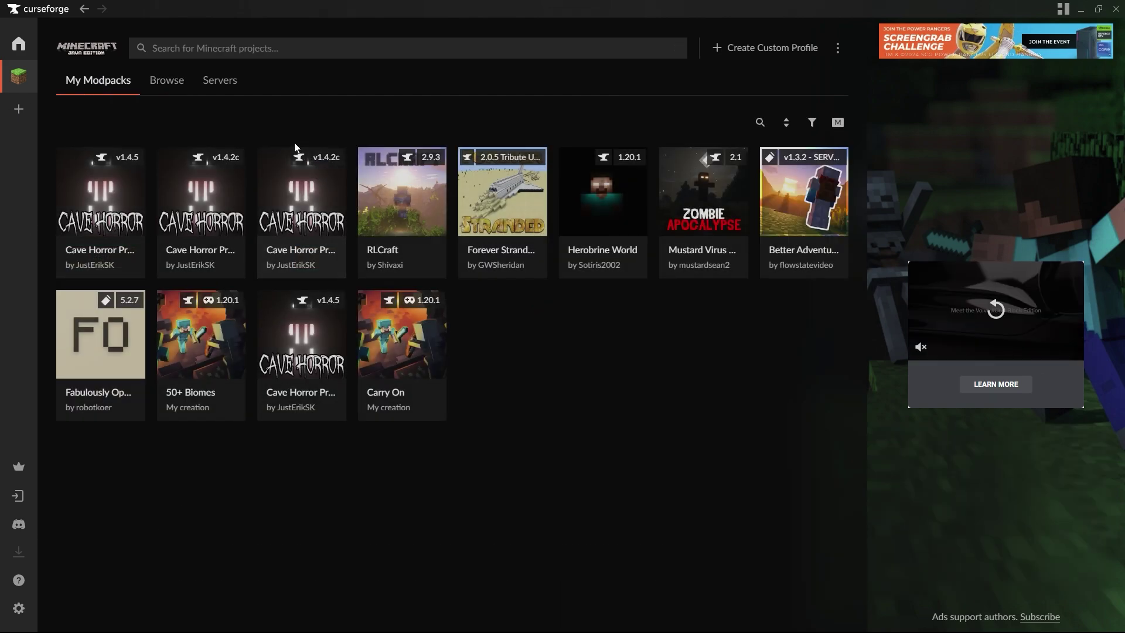
{"action": "mouse_move", "coordinate": [302, 211]}
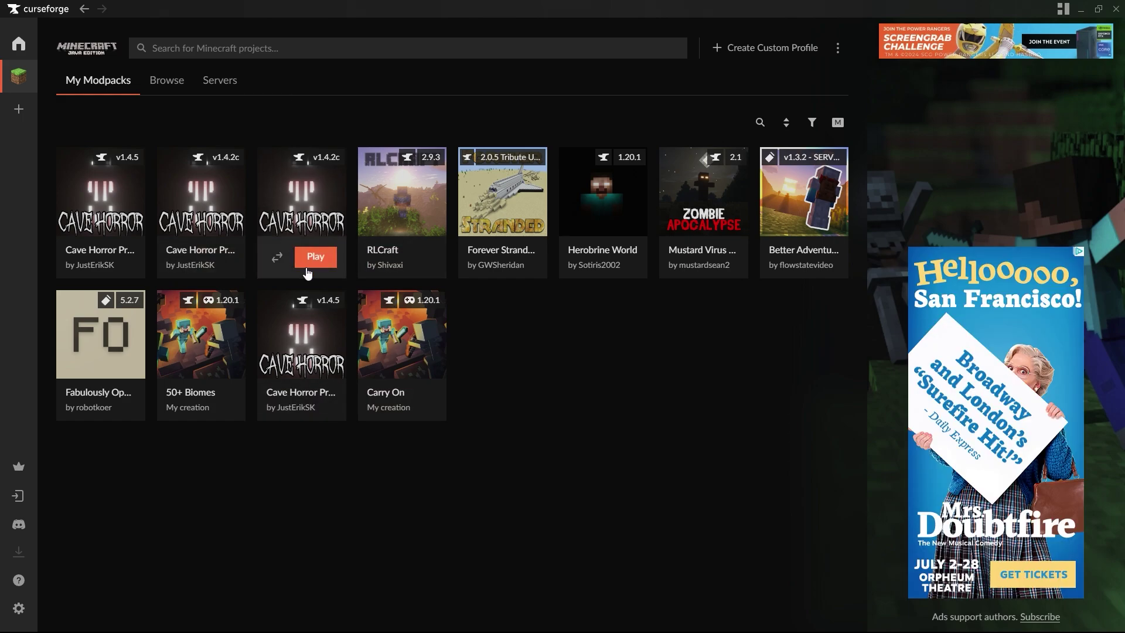
Step: Start the Cave Horror Project v1.4.2c modpack through the Minecraft Launcher
{"action": "left_click", "coordinate": [317, 258]}
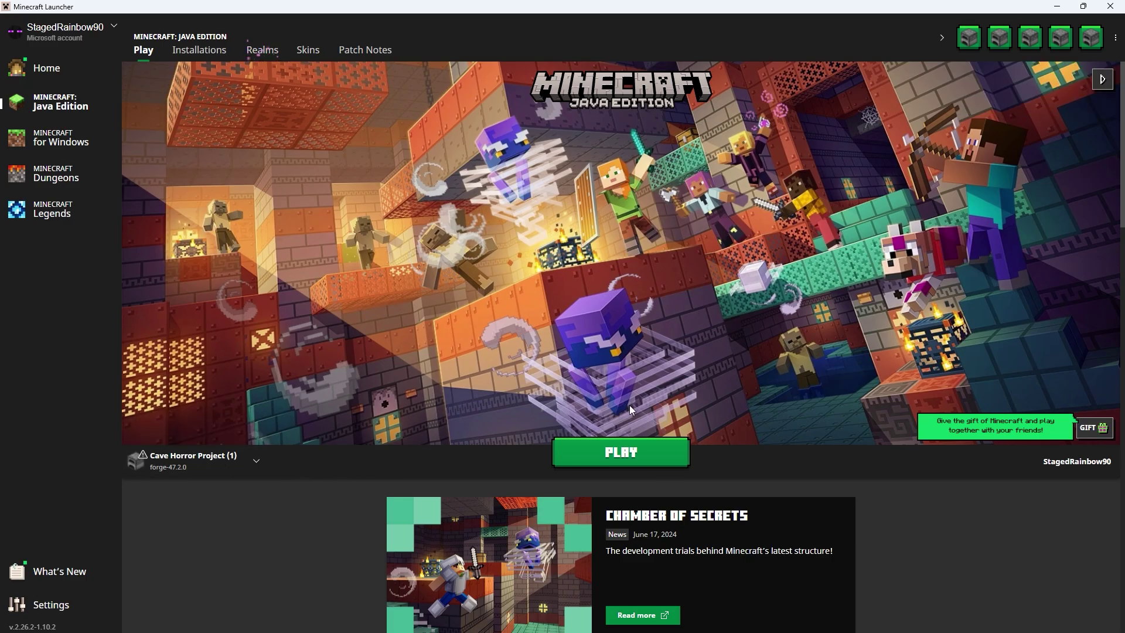
{"action": "left_click", "coordinate": [631, 453]}
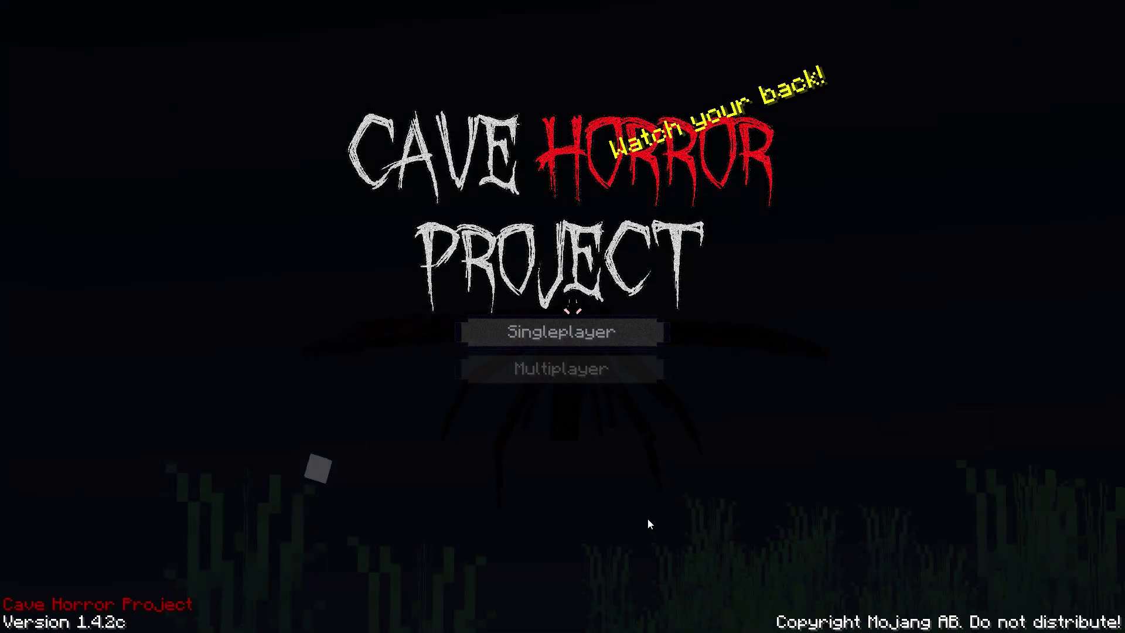
Step: Open Minecraft's multiplayer list, where the horror mod server cannot connect
{"action": "left_click", "coordinate": [571, 375]}
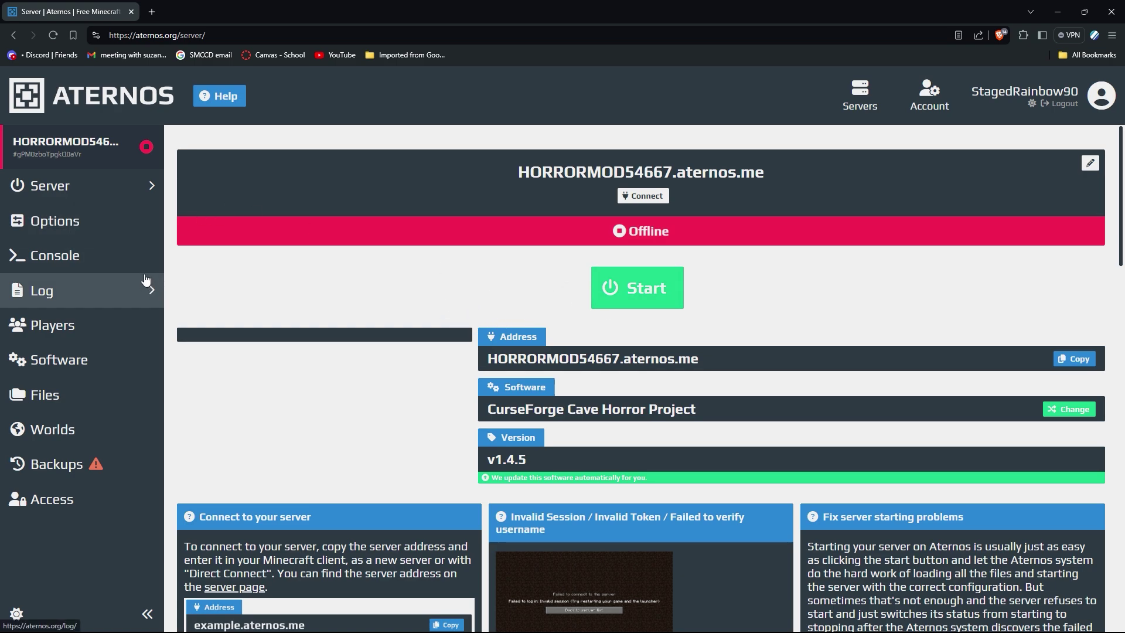
Step: Set the Aternos server's software to Forge 1.20.1 (47.3.0)
{"action": "left_click", "coordinate": [75, 359]}
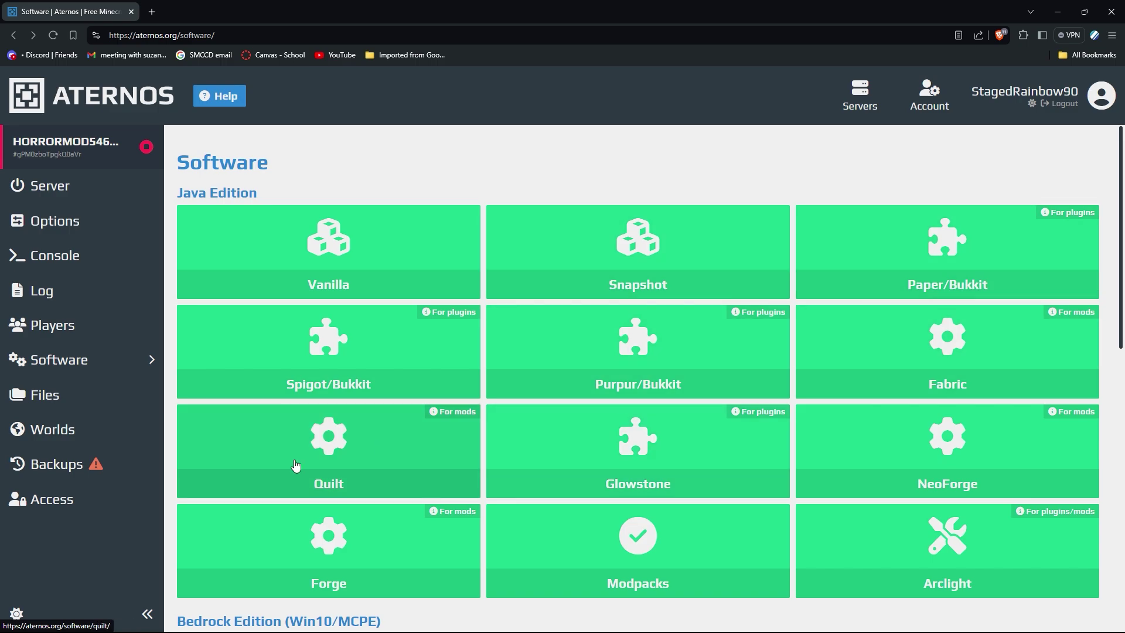
{"action": "left_click", "coordinate": [343, 552]}
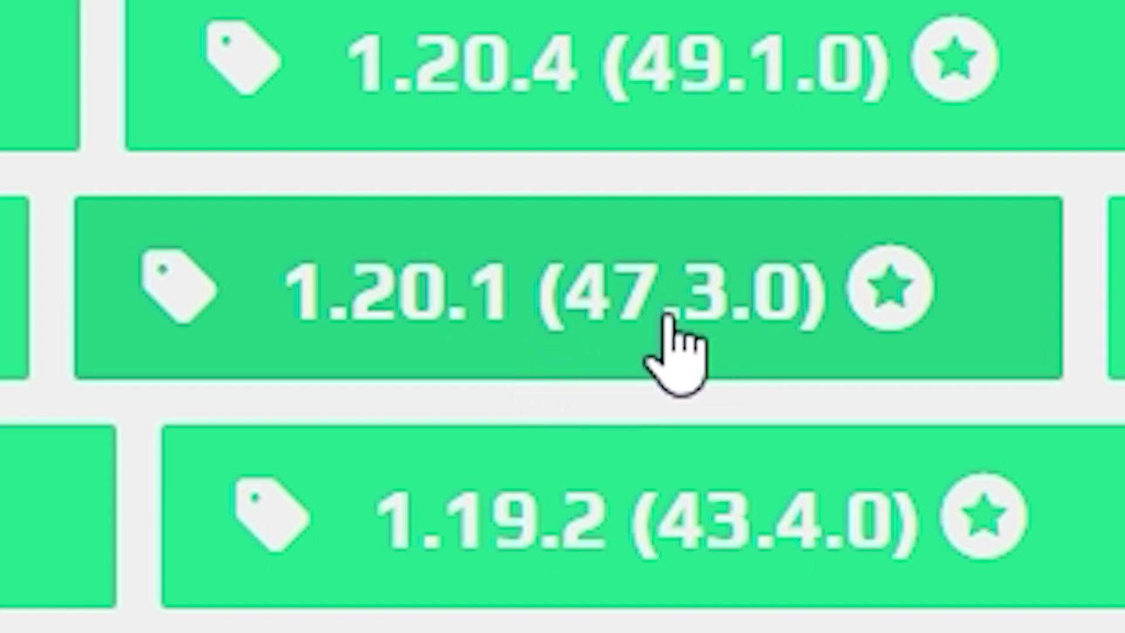
{"action": "left_click", "coordinate": [502, 326]}
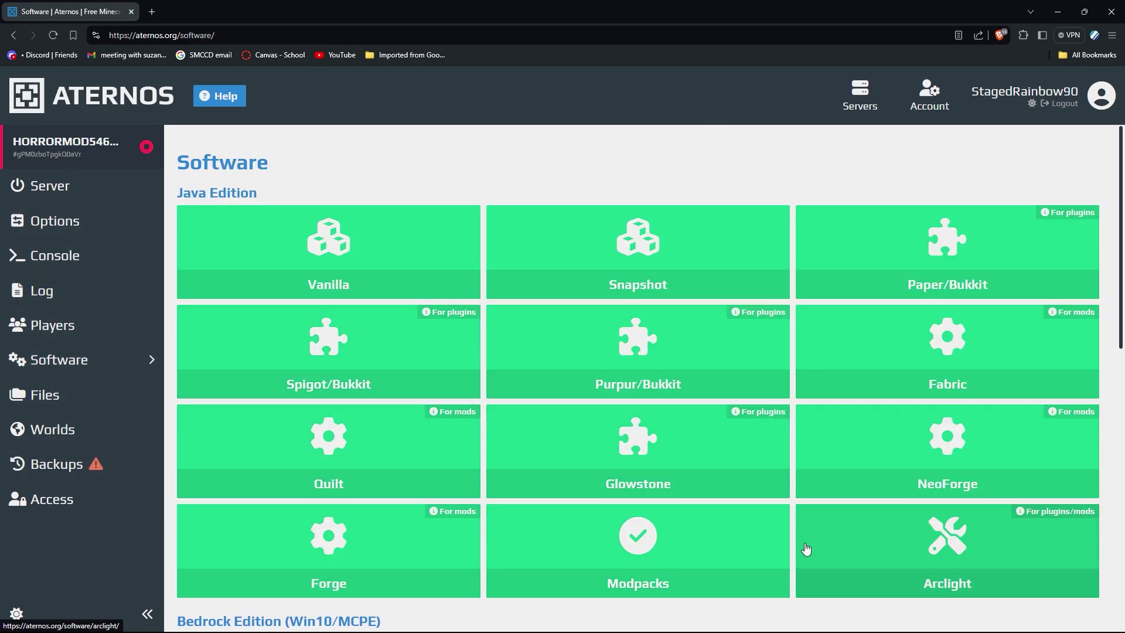
Step: Open Aternos's CurseForge modpack list and search the page for 'cave horror'
{"action": "left_click", "coordinate": [680, 560]}
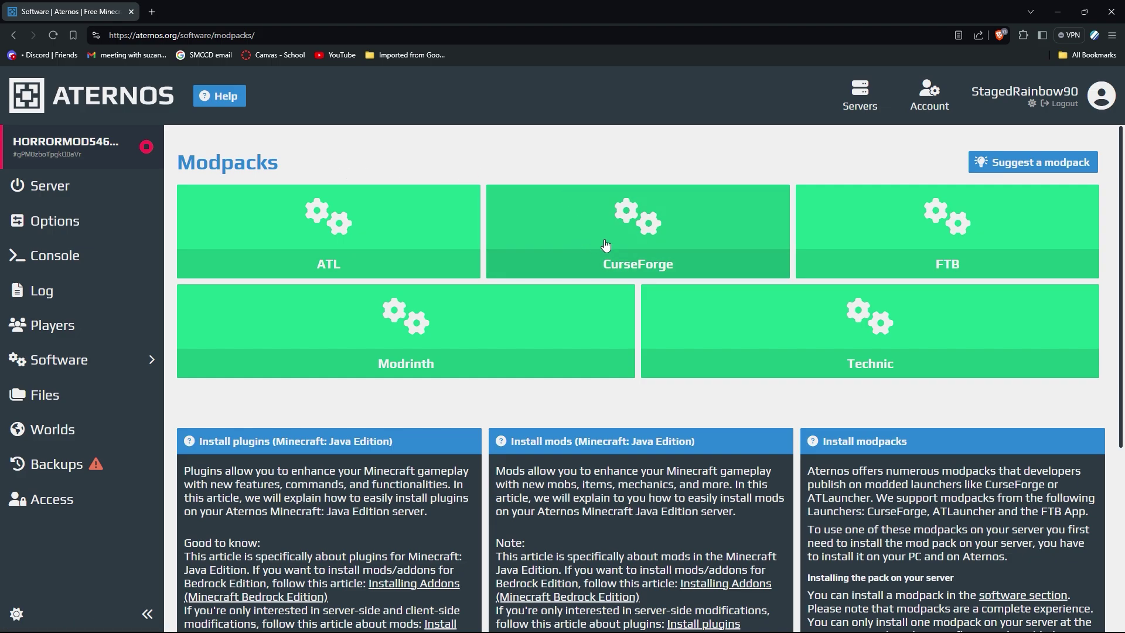
{"action": "left_click", "coordinate": [619, 245]}
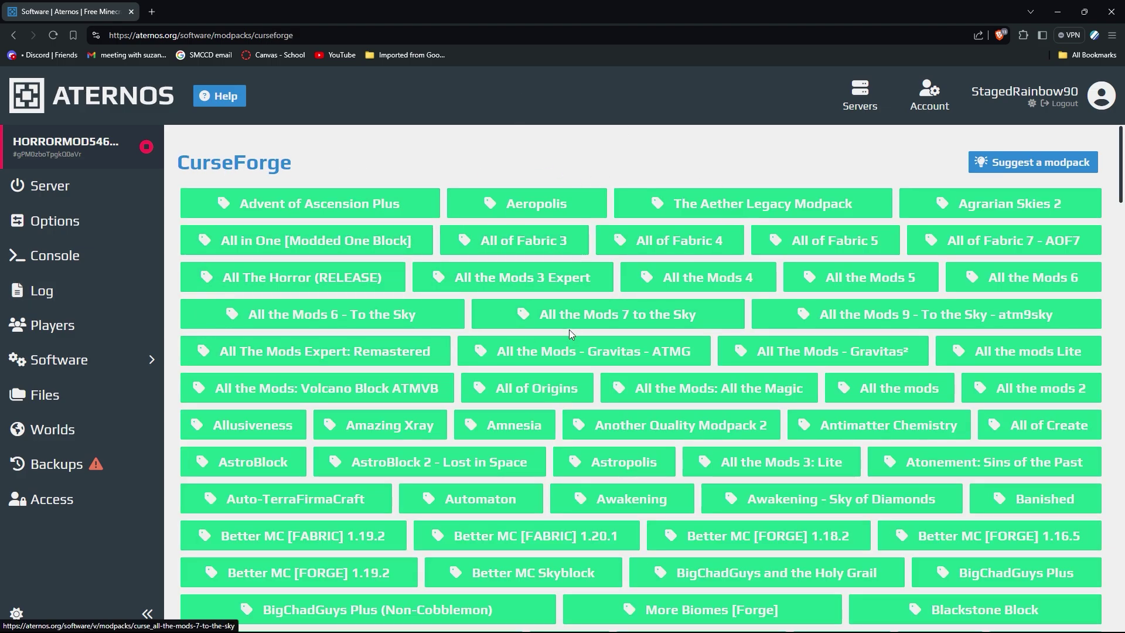
{"action": "scroll", "coordinate": [557, 384], "scroll_direction": "down", "scroll_amount": 2}
{"action": "scroll", "coordinate": [571, 360], "scroll_direction": "down", "scroll_amount": 5}
{"action": "scroll", "coordinate": [580, 338], "scroll_direction": "down", "scroll_amount": 5}
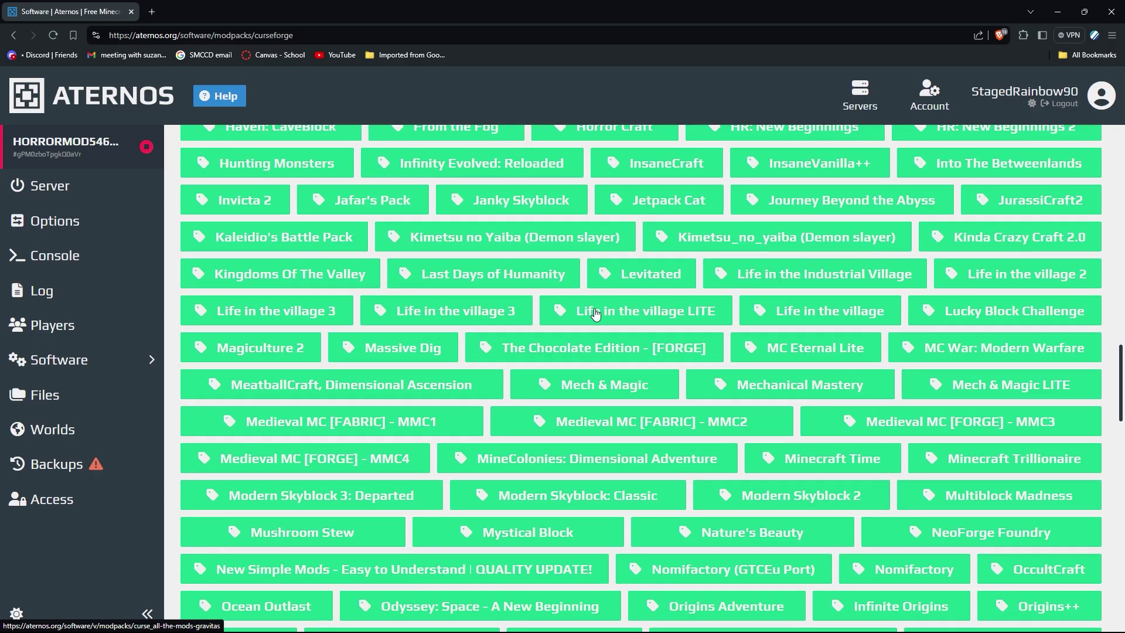
{"action": "scroll", "coordinate": [595, 314], "scroll_direction": "down", "scroll_amount": 5}
{"action": "scroll", "coordinate": [595, 314], "scroll_direction": "down", "scroll_amount": 3}
{"action": "scroll", "coordinate": [632, 369], "scroll_direction": "up", "scroll_amount": 10}
{"action": "scroll", "coordinate": [668, 422], "scroll_direction": "up", "scroll_amount": 10}
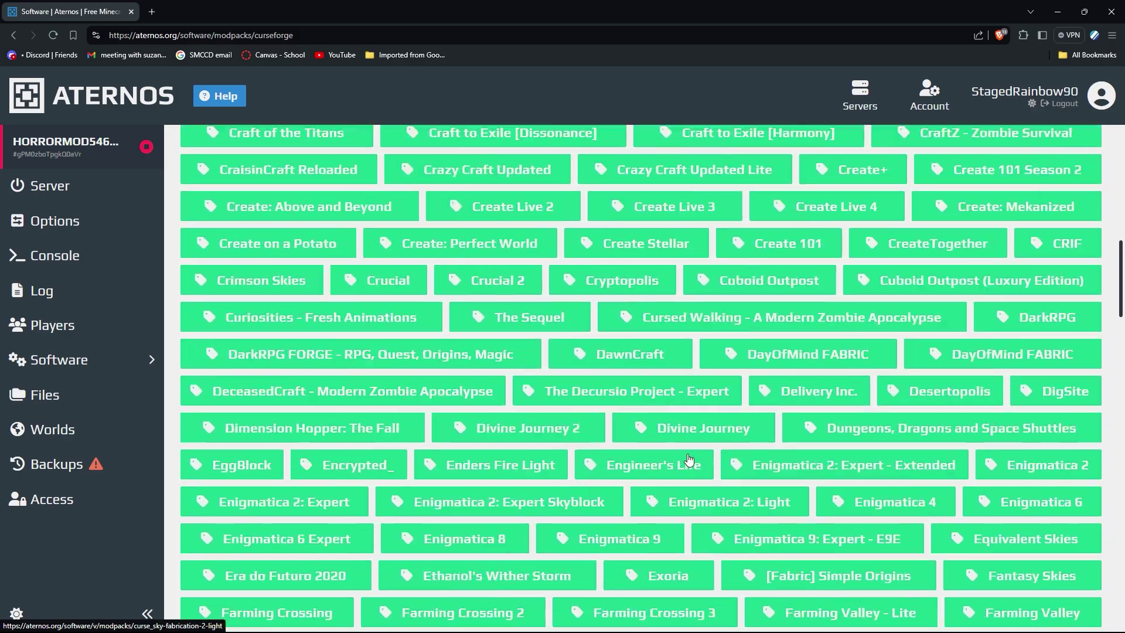
{"action": "scroll", "coordinate": [688, 460], "scroll_direction": "up", "scroll_amount": 5}
{"action": "scroll", "coordinate": [688, 460], "scroll_direction": "up", "scroll_amount": 4}
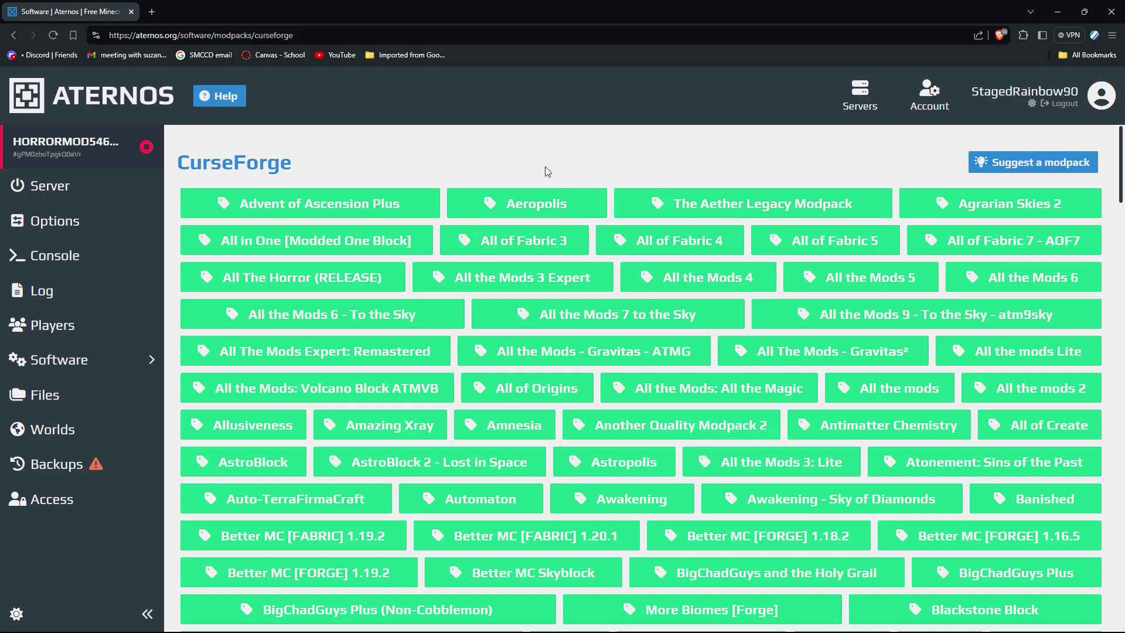
{"action": "key", "text": "ctrl+f"}
{"action": "type", "text": "cave horror"}
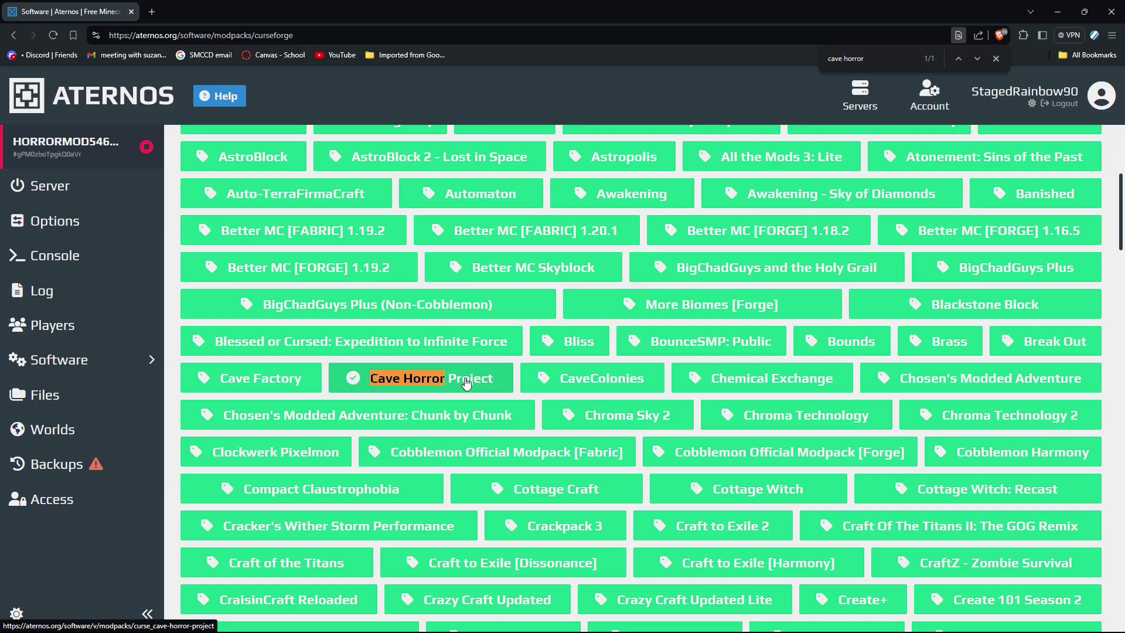
Step: Open the Cave Horror Project modpack, then view the server's address and port 36544
{"action": "left_click", "coordinate": [465, 376]}
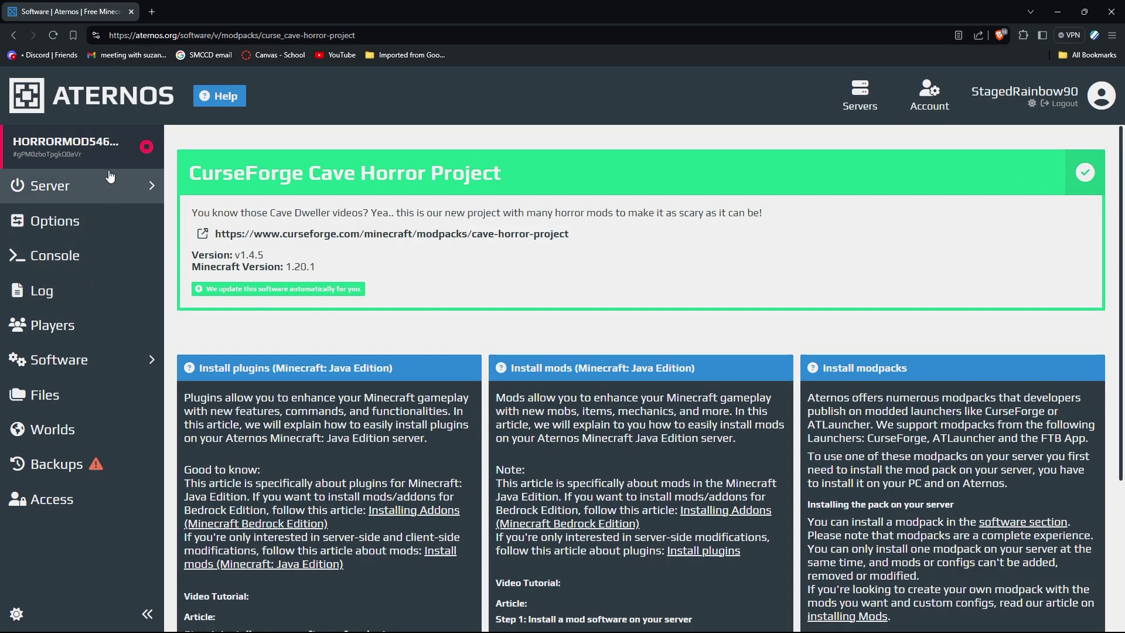
{"action": "left_click", "coordinate": [50, 185]}
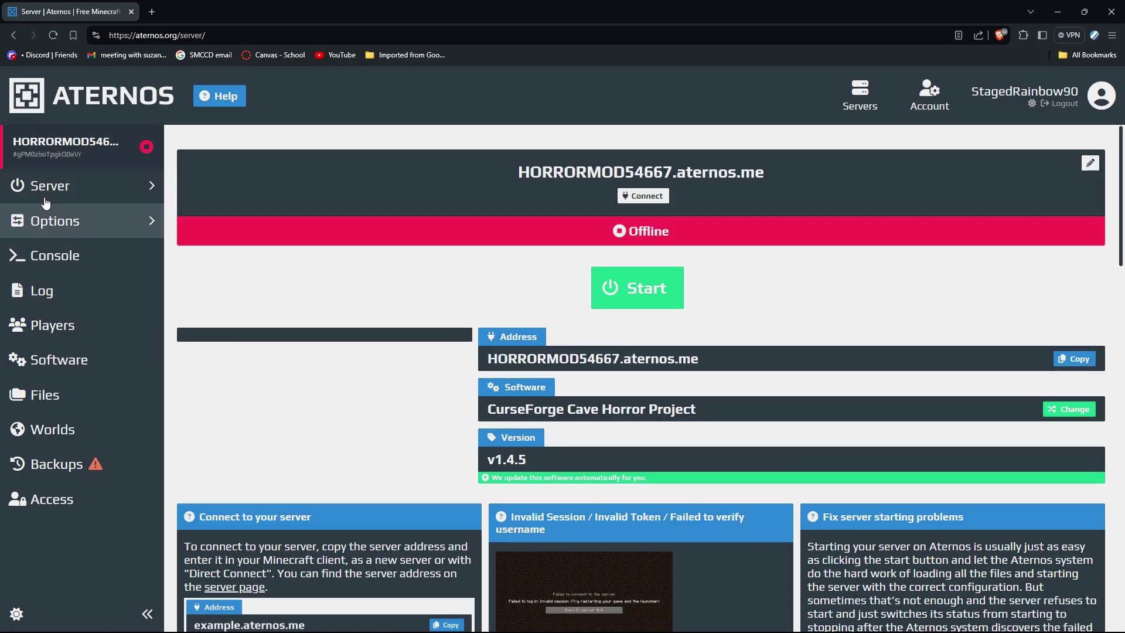
{"action": "left_click", "coordinate": [641, 195]}
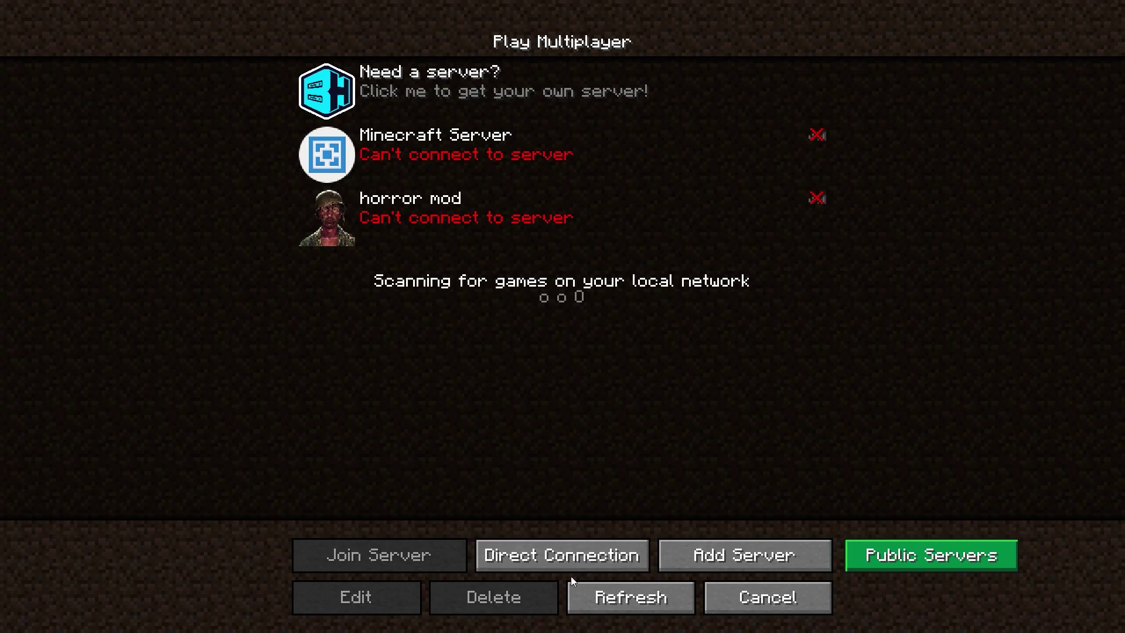
Step: Abandon a new server entry, refresh to show Minecraft Server offline, and exit to the main menu
{"action": "left_click", "coordinate": [710, 556]}
{"action": "left_click", "coordinate": [455, 208]}
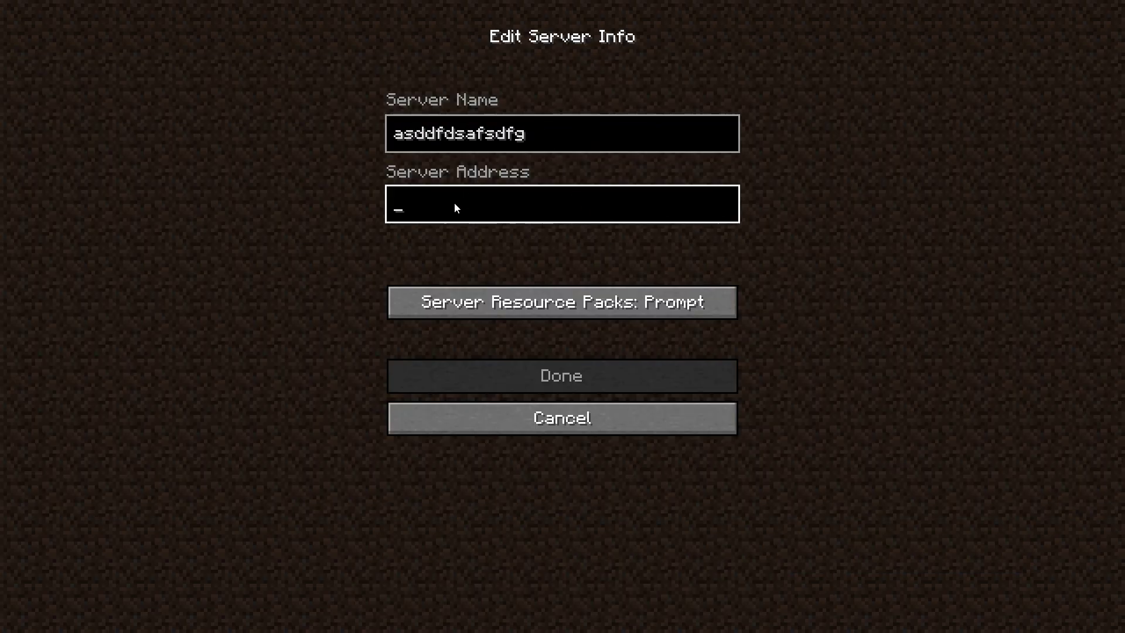
{"action": "left_click", "coordinate": [545, 429]}
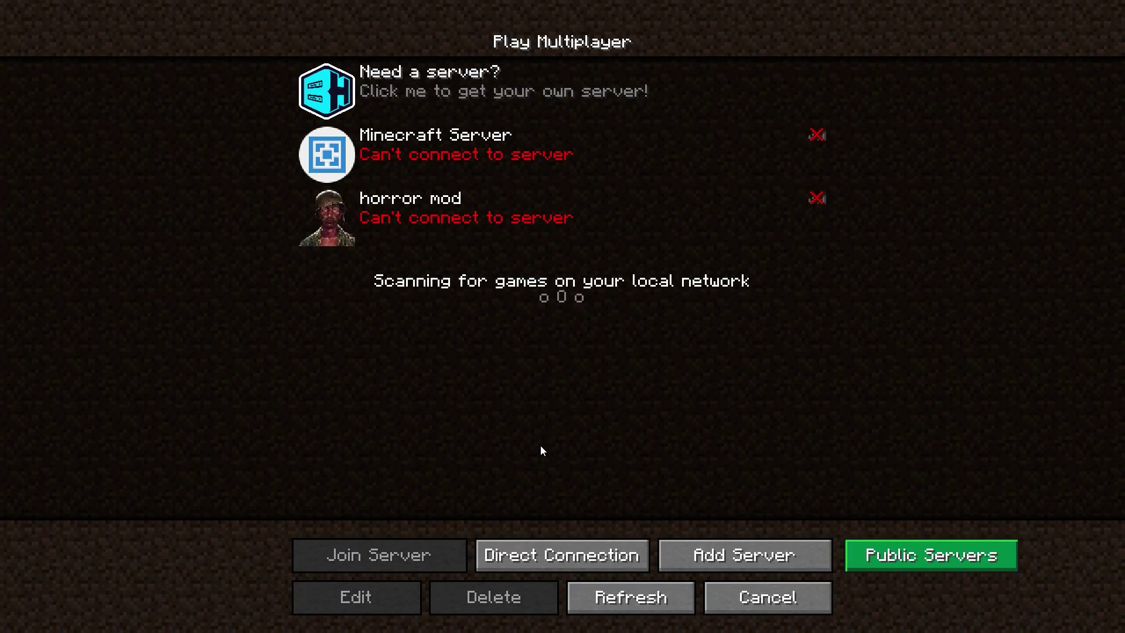
{"action": "left_click", "coordinate": [629, 599]}
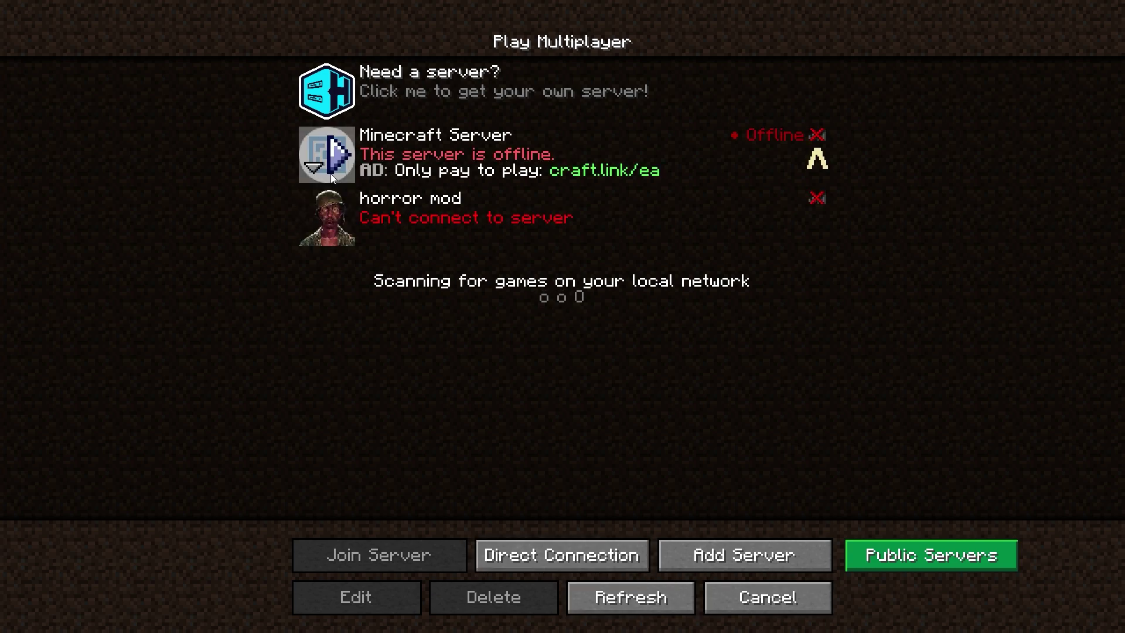
{"action": "left_click", "coordinate": [748, 590]}
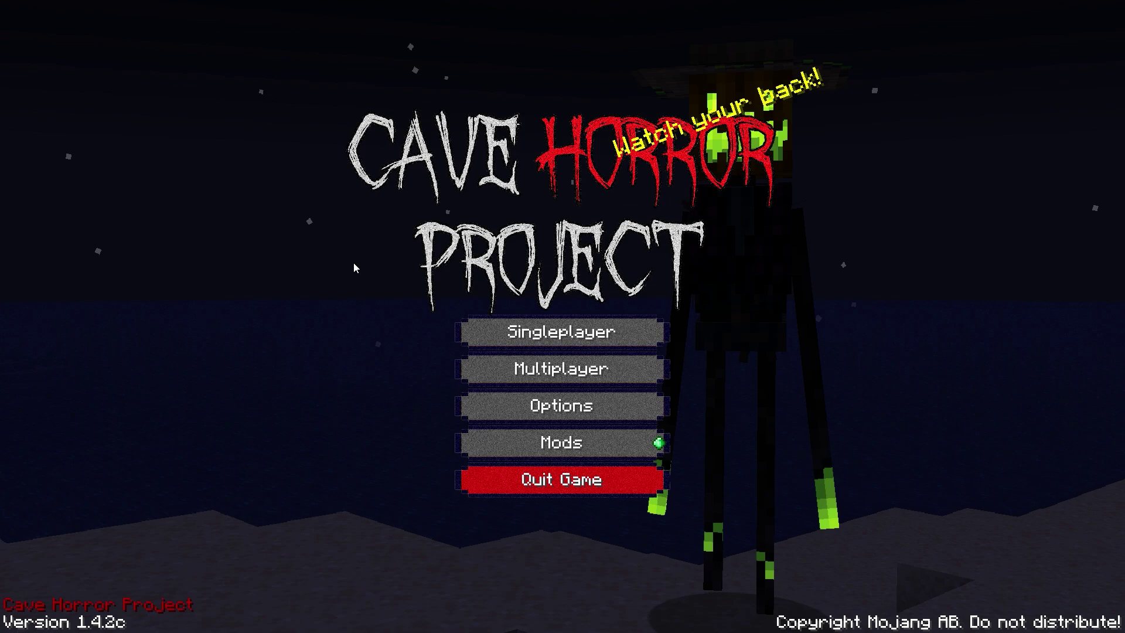